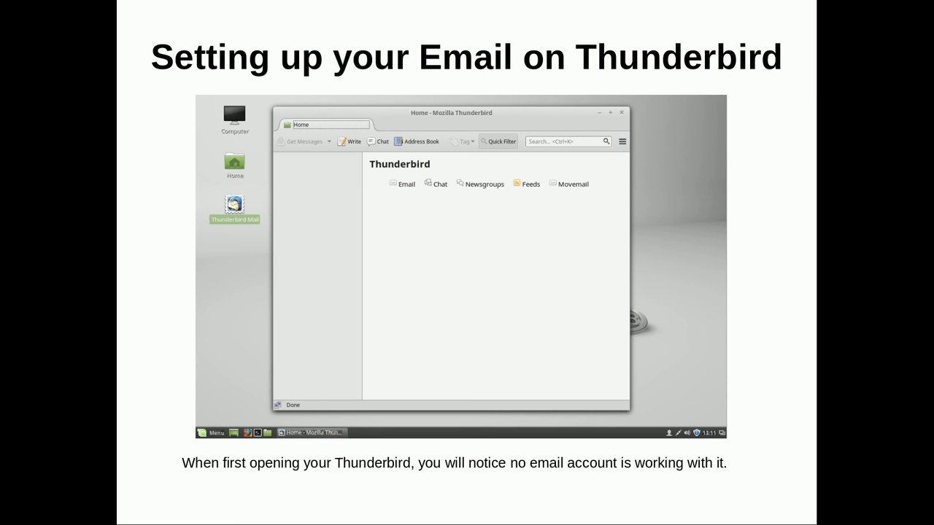
- Advance the slides through account settings, key pair creation, and saving the attached key
key("Right")
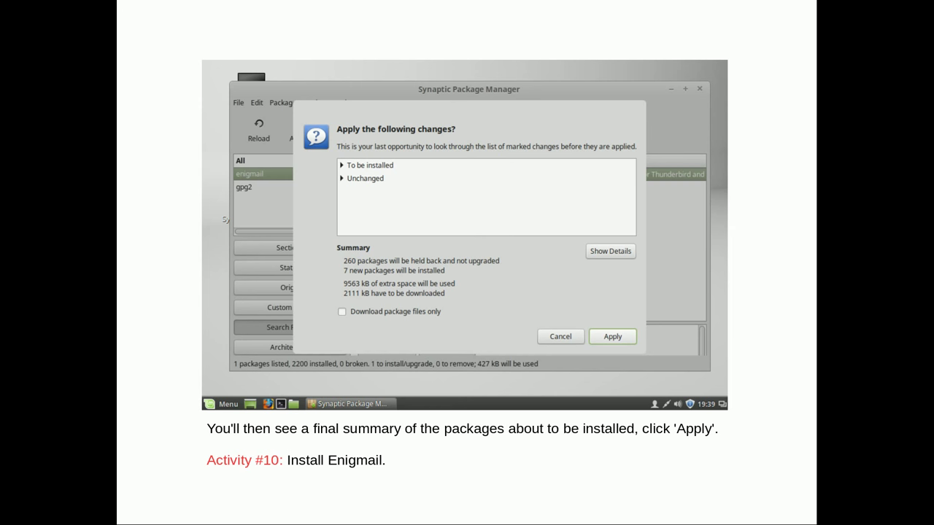
key("Right")
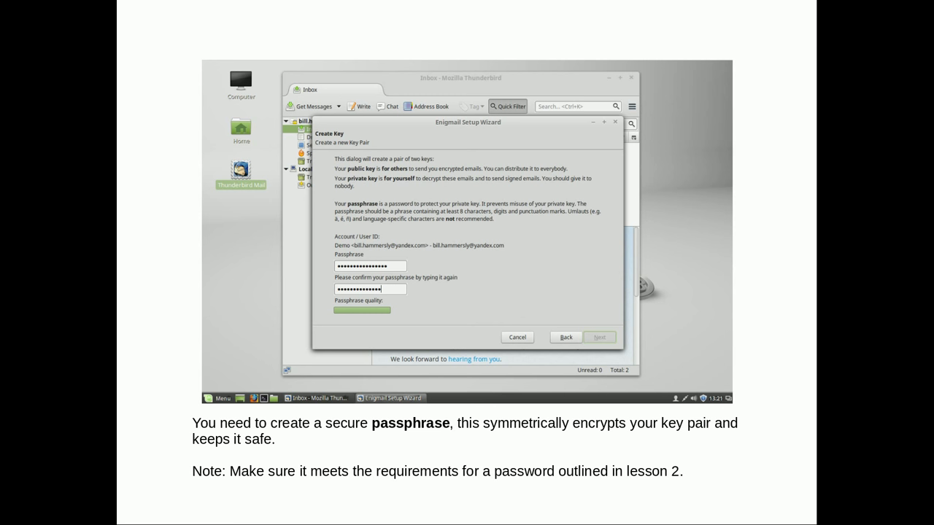
key("Right")
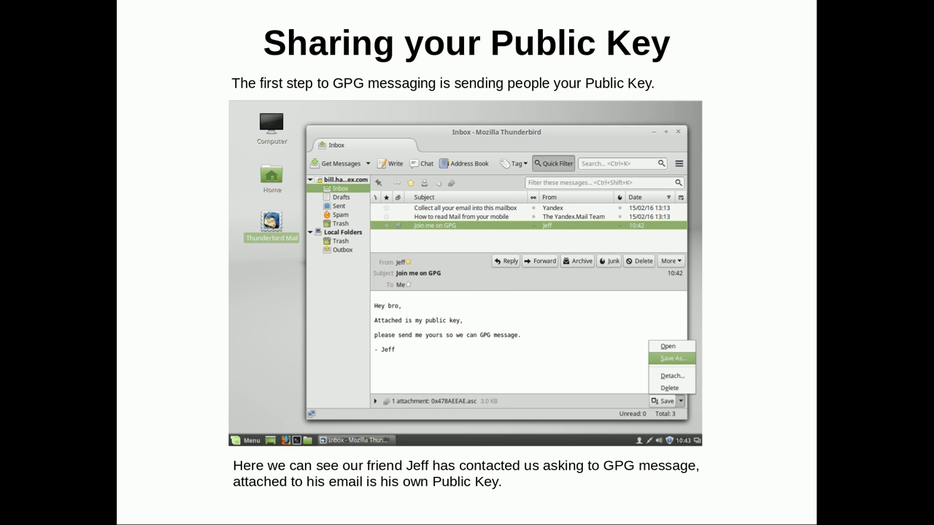
key("Right")
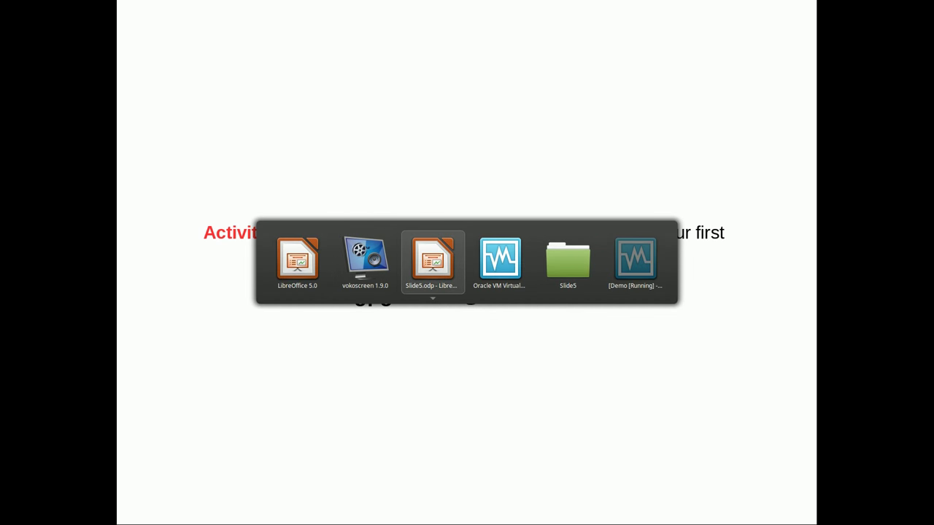
key("Tab")
key("Tab")
key("Tab")
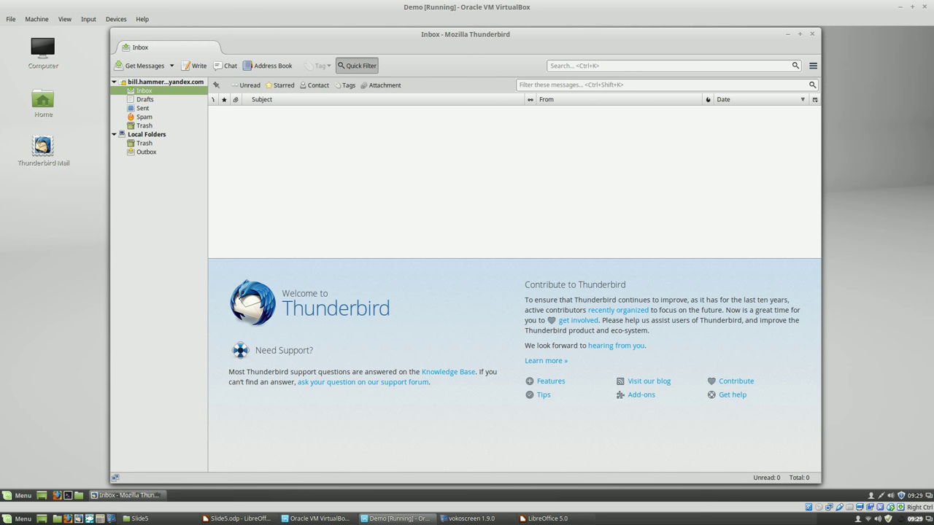
- In the VM, use Enigmail Key Management to email your own public key 0x529CD4D2
left_click(813, 68)
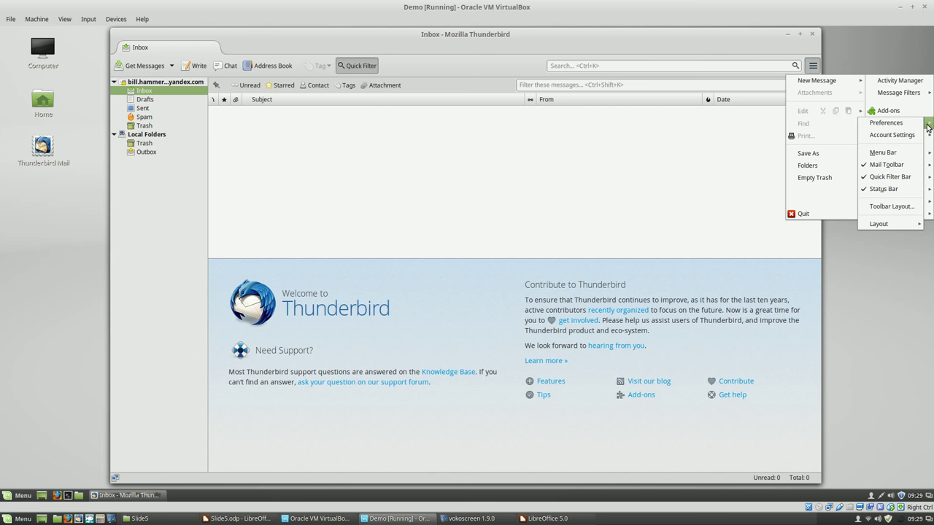
mouse_move(929, 135)
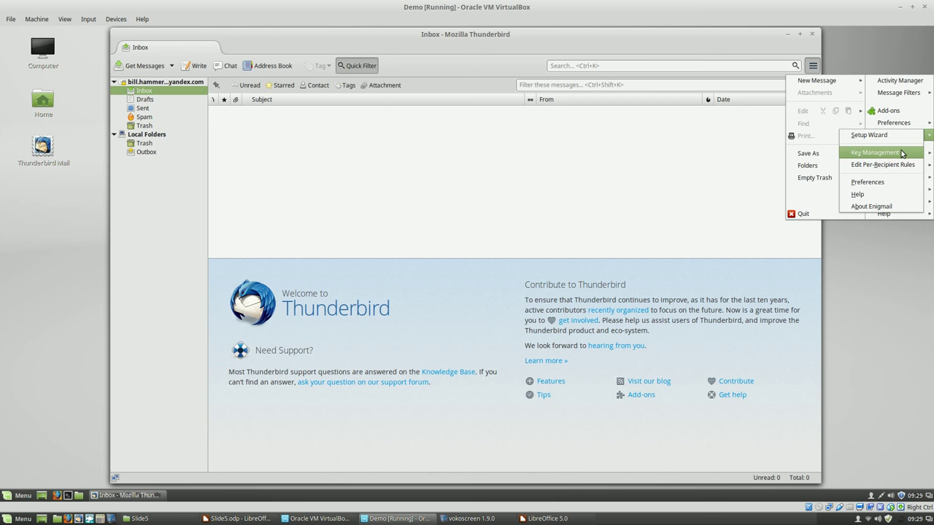
left_click(902, 154)
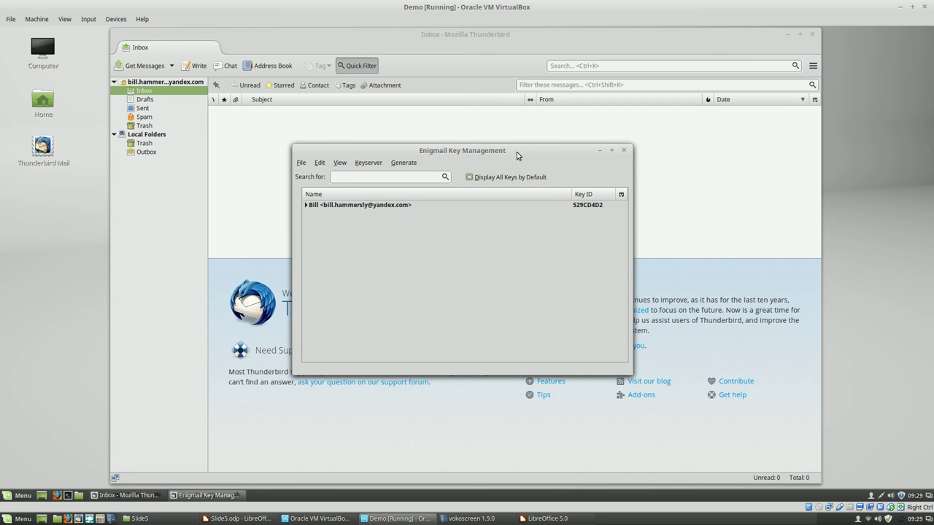
left_click_drag(547, 137, 570, 127)
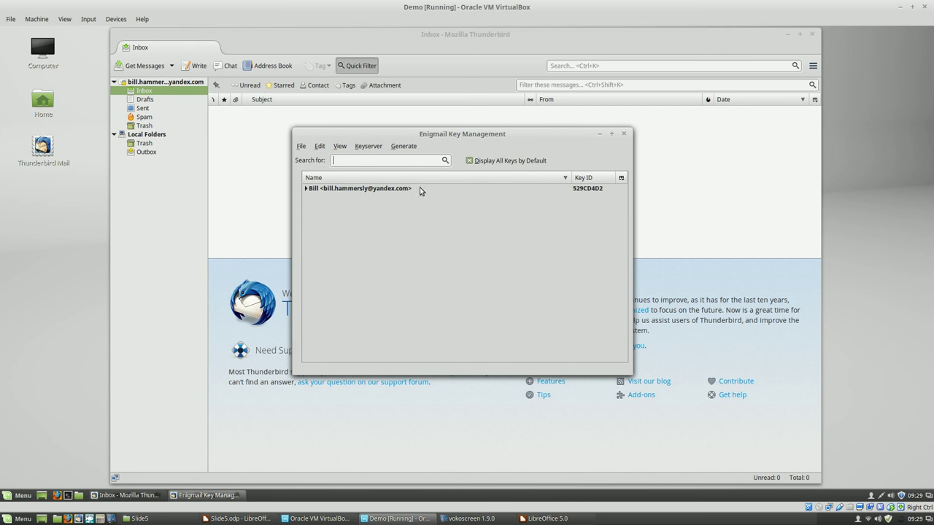
right_click(412, 191)
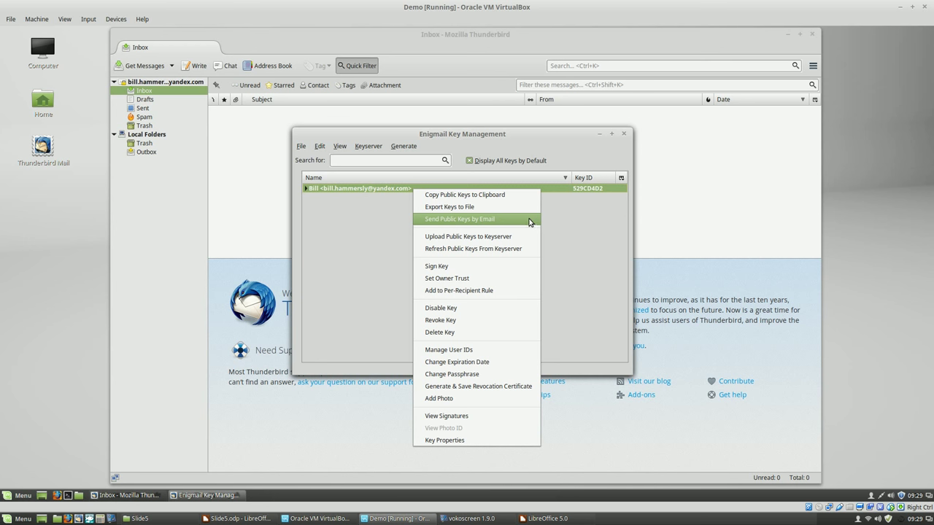
left_click(516, 221)
- Address the message to the gpgschool contact with subject 'My first GPG message'
mouse_move(509, 12)
left_mouse_down()
mouse_move(588, 67)
mouse_move(696, 66)
left_mouse_up()
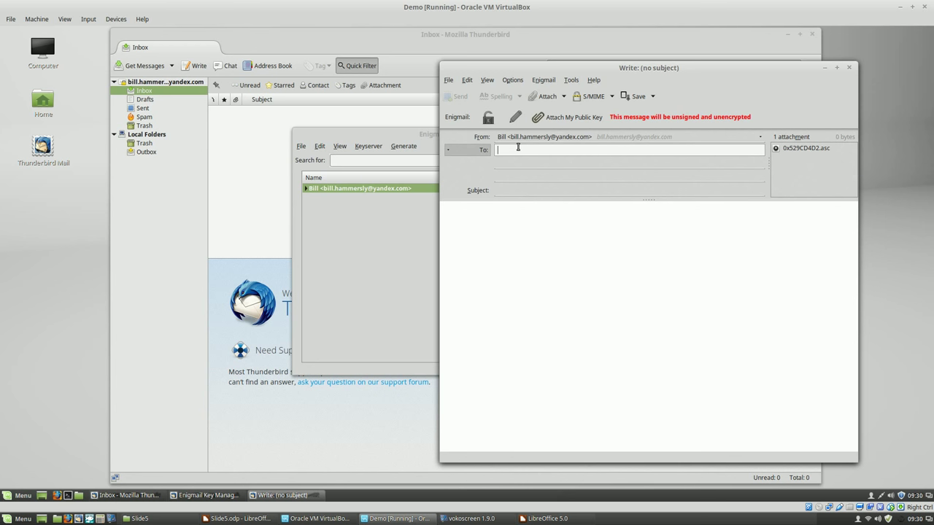
left_click(554, 161)
left_click(548, 190)
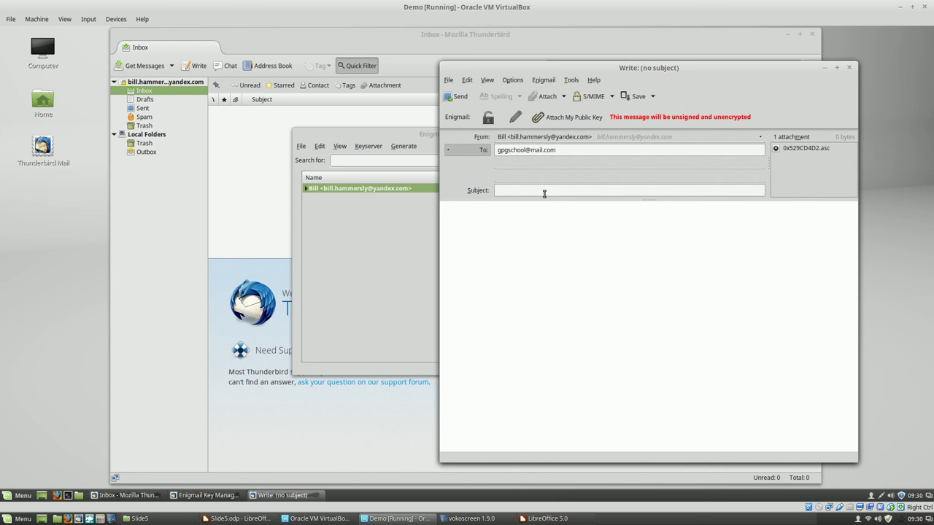
type("My first GPG message")
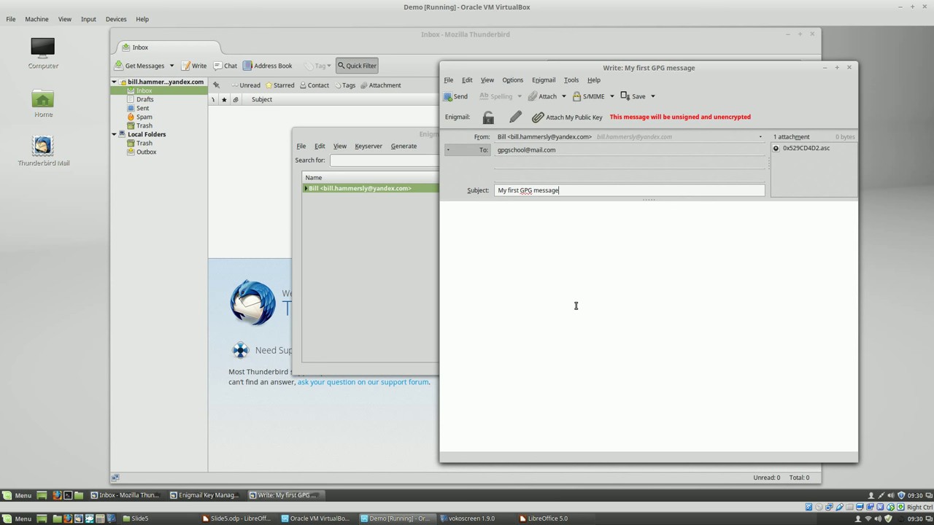
- Write 'Hello! Attached is my public key, please send me yours so we can GPG.' plus a name sign-off
left_click(579, 299)
type("Hello!")
key("Return")
type("Attached is my kay")
key("BackSpace")
key("BackSpace")
key("BackSpace")
type("public key, please send me yours so we can GPG.")
key("Return")
type("- Bill")
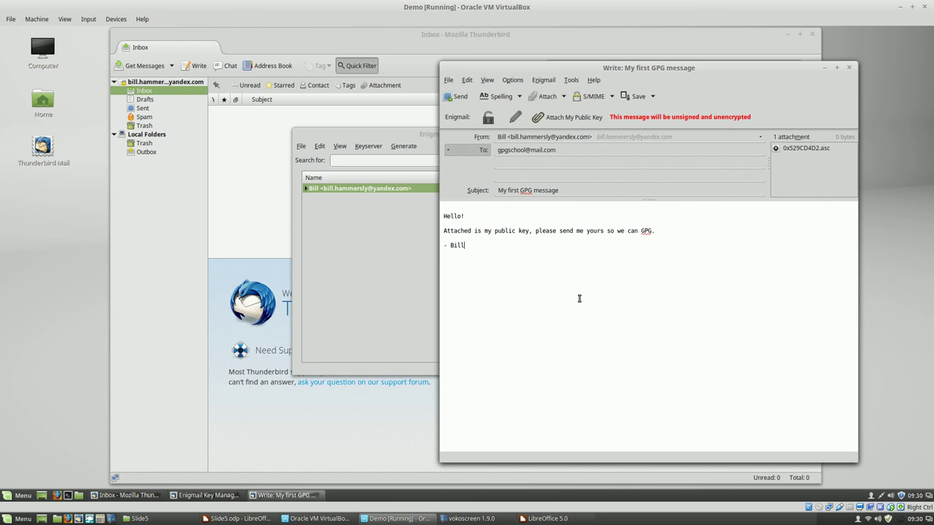
- Send the key email, then open the reply 'Re: My first GPG message' and review its key block
left_click(456, 97)
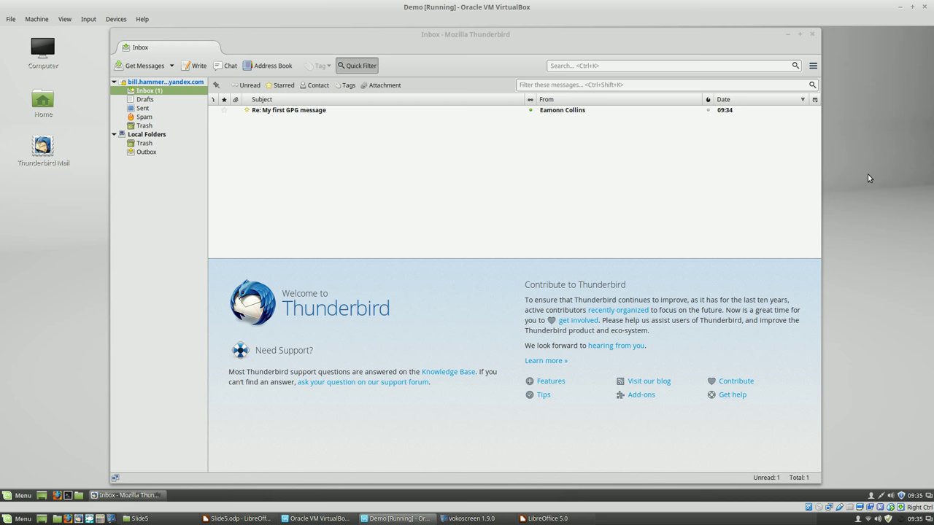
left_click(265, 113)
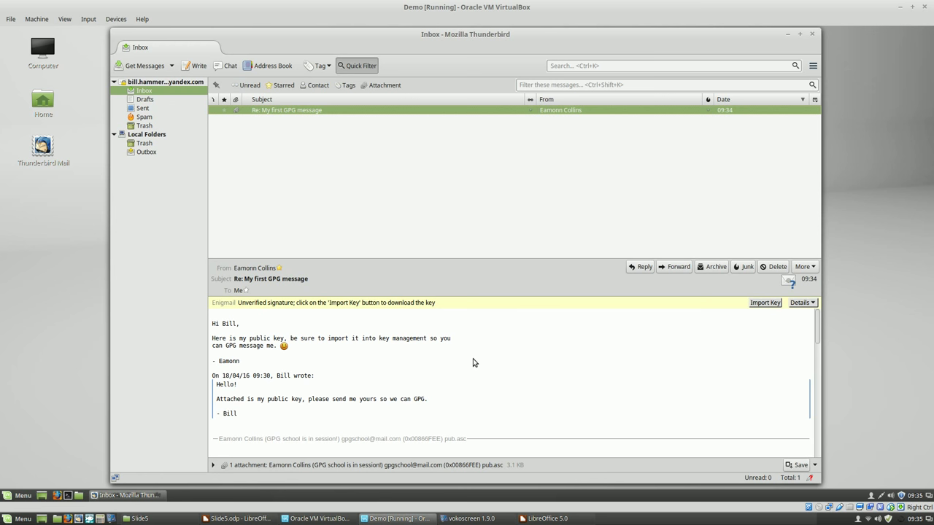
scroll(472, 361, "down", 5)
scroll(473, 359, "down", 5)
scroll(473, 358, "down", 5)
scroll(473, 359, "down", 3)
scroll(473, 359, "up", 5)
scroll(473, 359, "up", 5)
scroll(472, 359, "up", 5)
scroll(475, 359, "down", 3)
scroll(474, 360, "down", 2)
scroll(475, 363, "up", 2)
- Save the reply's attached pub.asc key file into the Documents/GPG folder
left_click(799, 466)
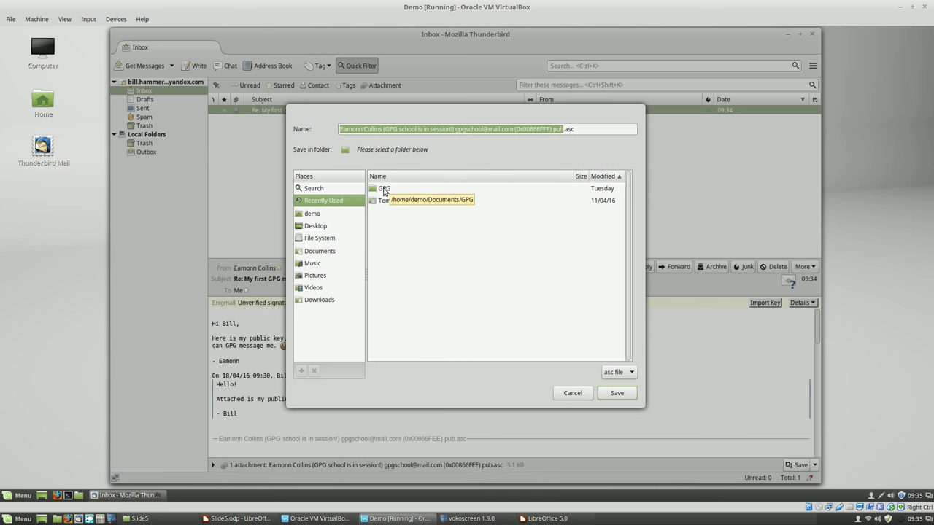
left_click(385, 190)
double_click(384, 190)
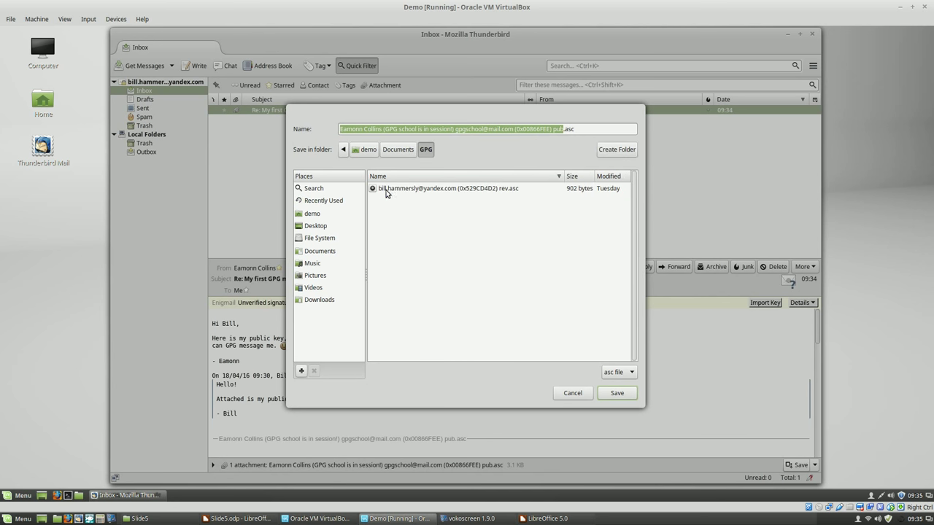
left_click(617, 393)
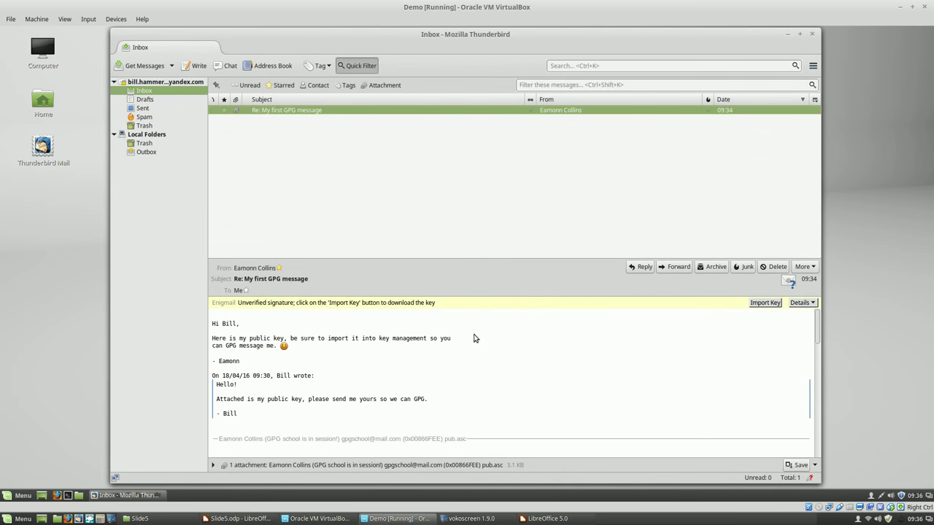
- Import pub.asc into Enigmail Key Management, adding key 00866FEE to the list
left_click(813, 66)
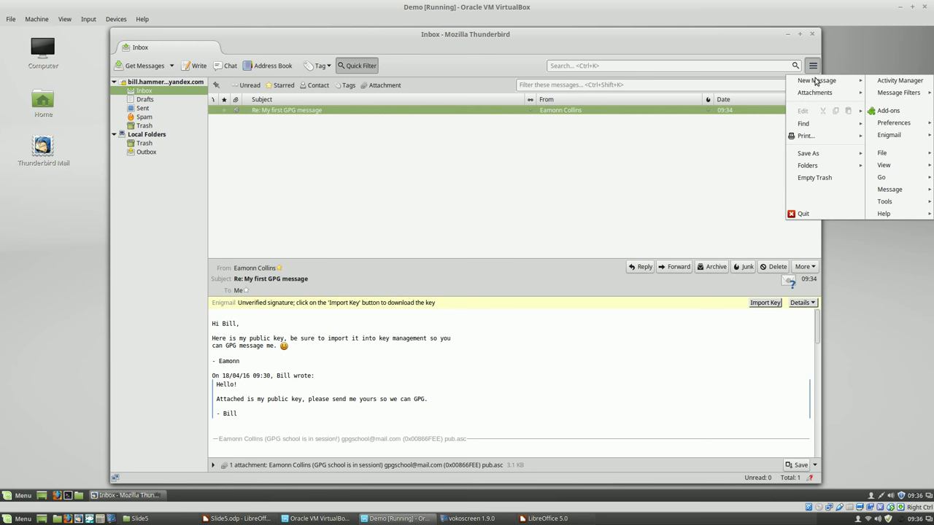
mouse_move(903, 135)
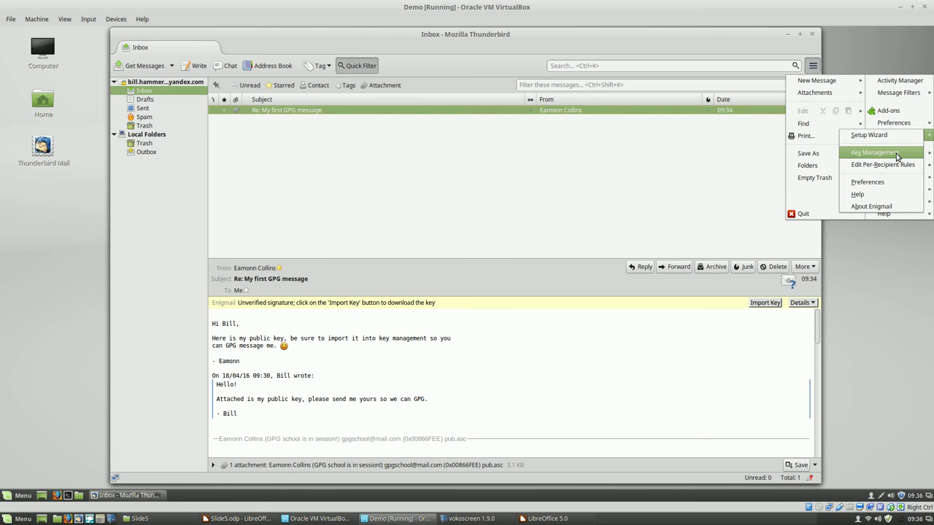
left_click(897, 155)
left_click_drag(471, 148, 700, 161)
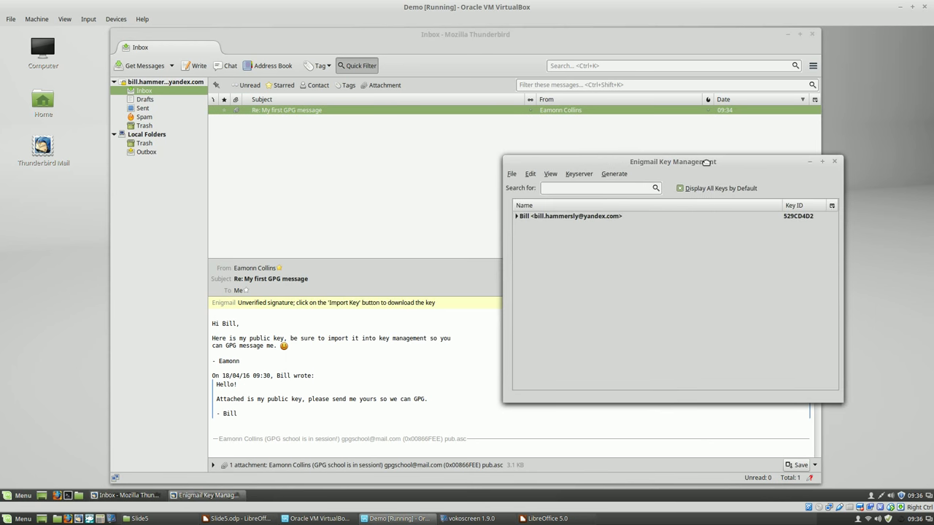
left_click(515, 174)
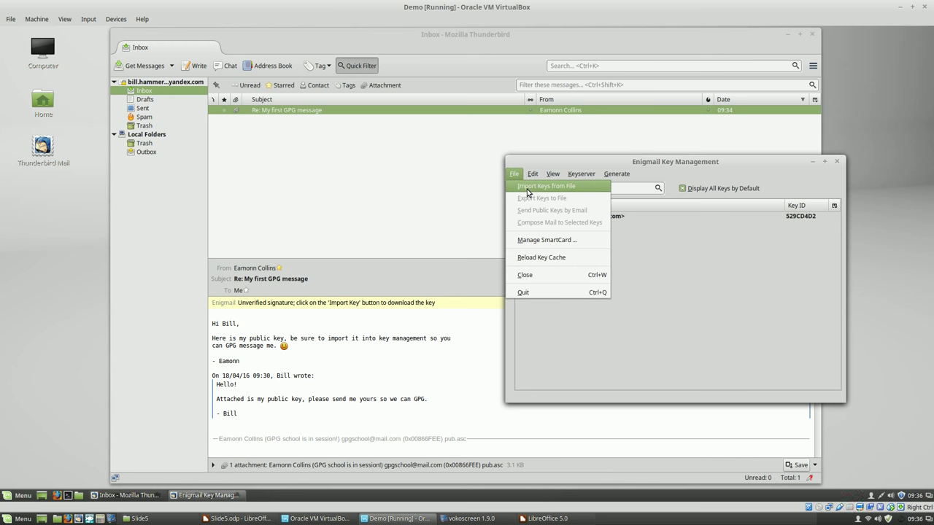
left_click(527, 187)
left_click(659, 200)
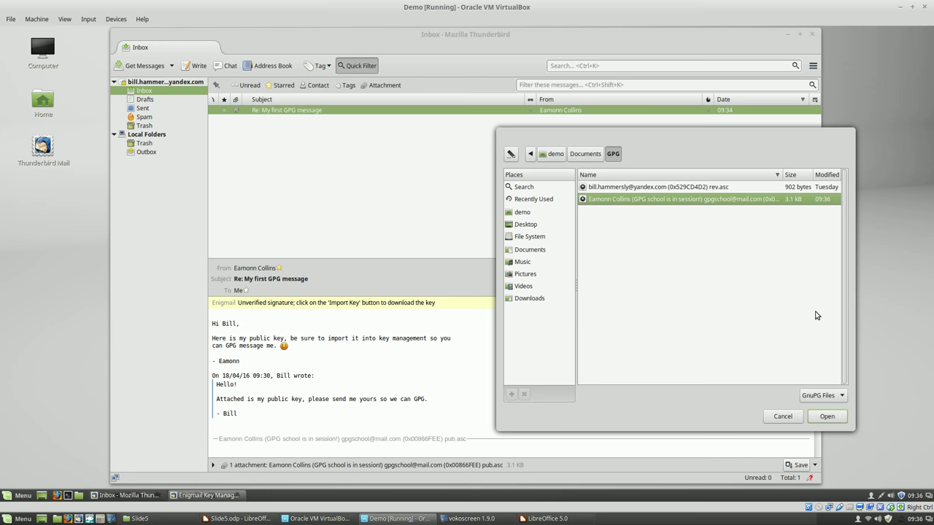
left_click(826, 419)
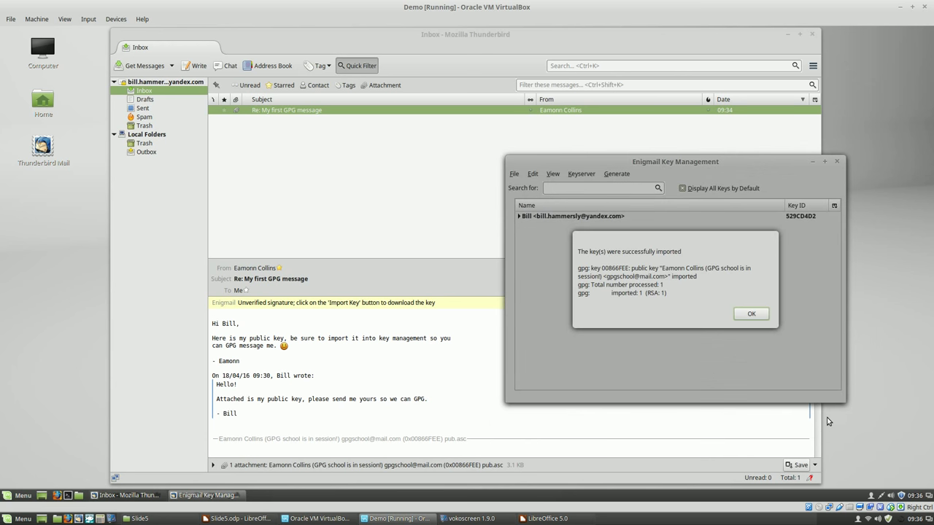
left_click(748, 314)
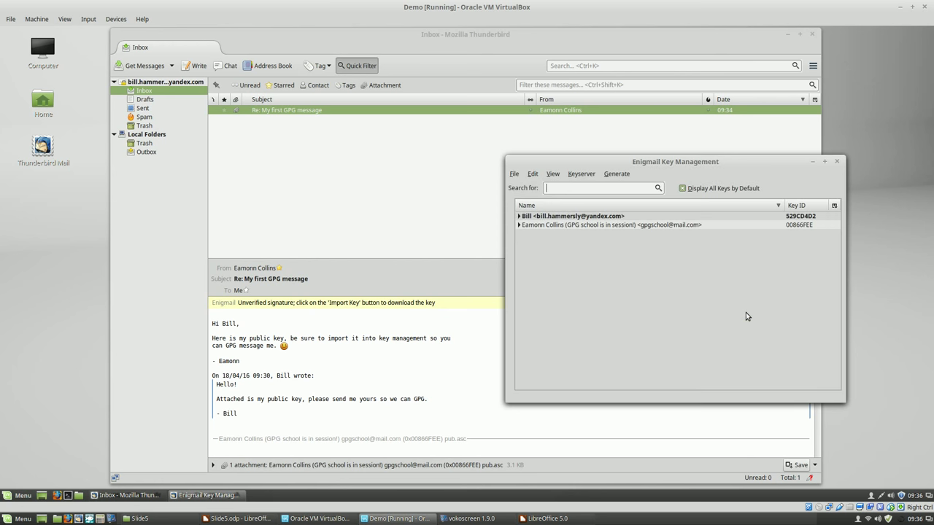
left_click_drag(689, 162, 683, 161)
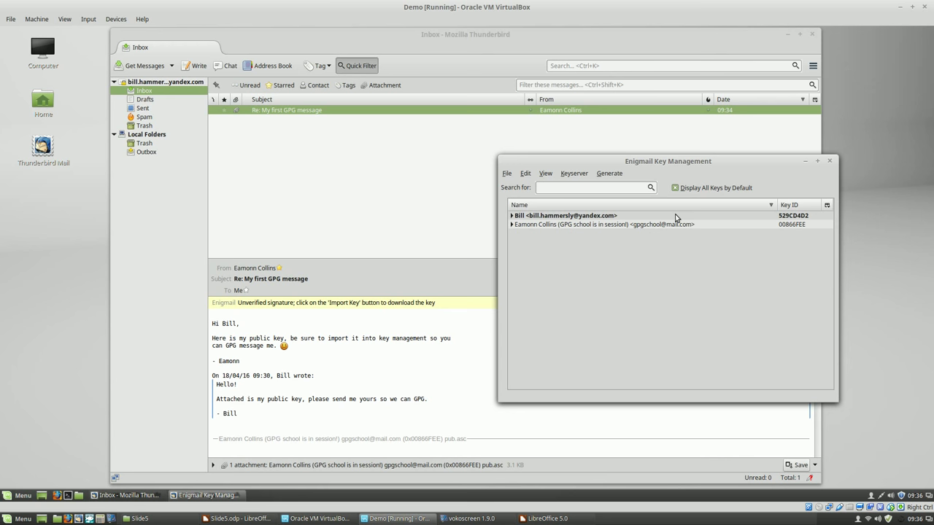
- Start a reply to the sender's message and delete all the quoted history
left_click(461, 263)
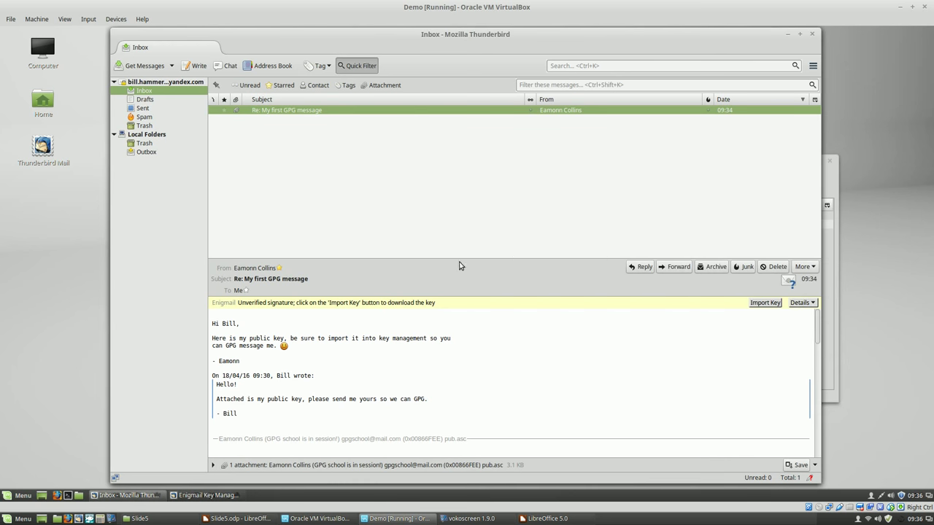
left_click(768, 305)
left_click(799, 302)
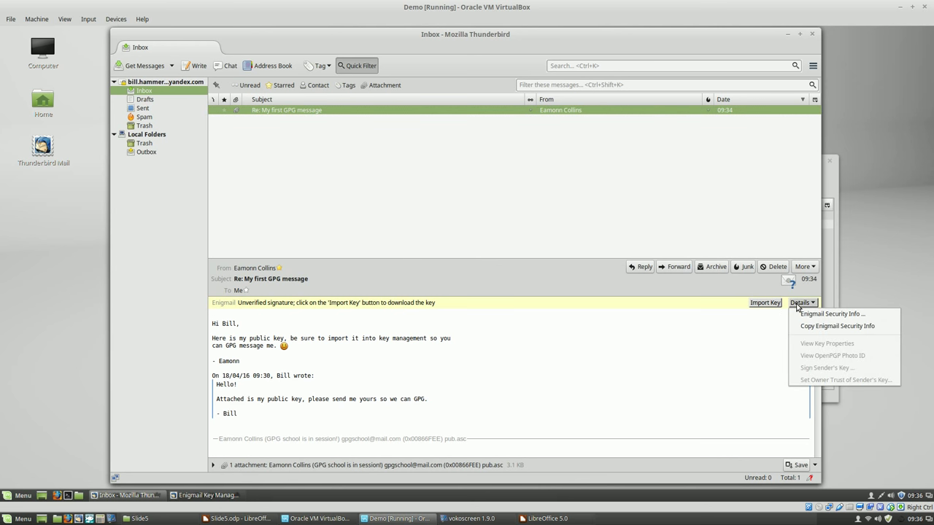
left_click(797, 306)
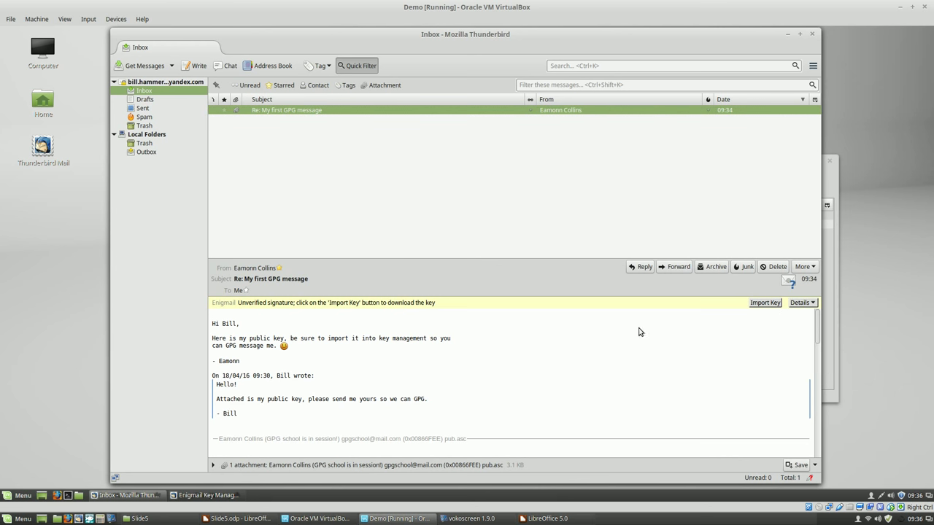
left_click(640, 267)
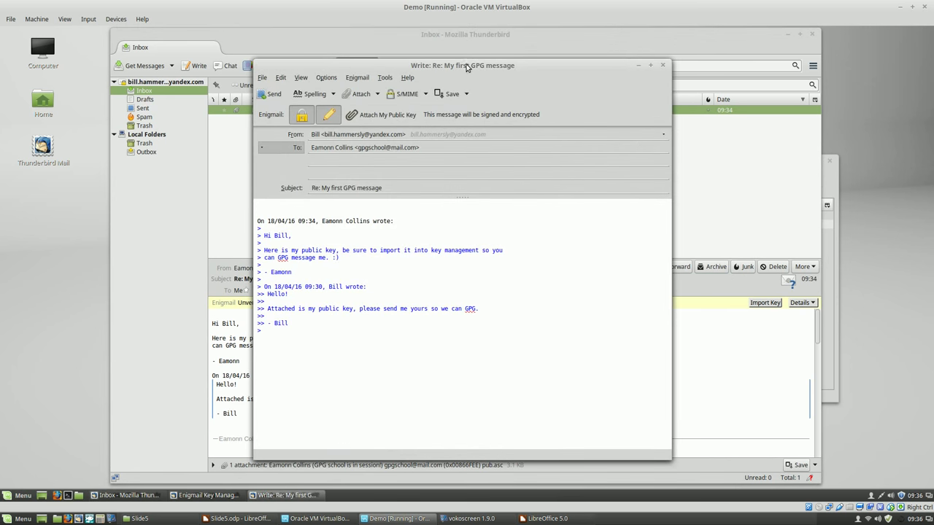
left_click_drag(466, 65, 670, 74)
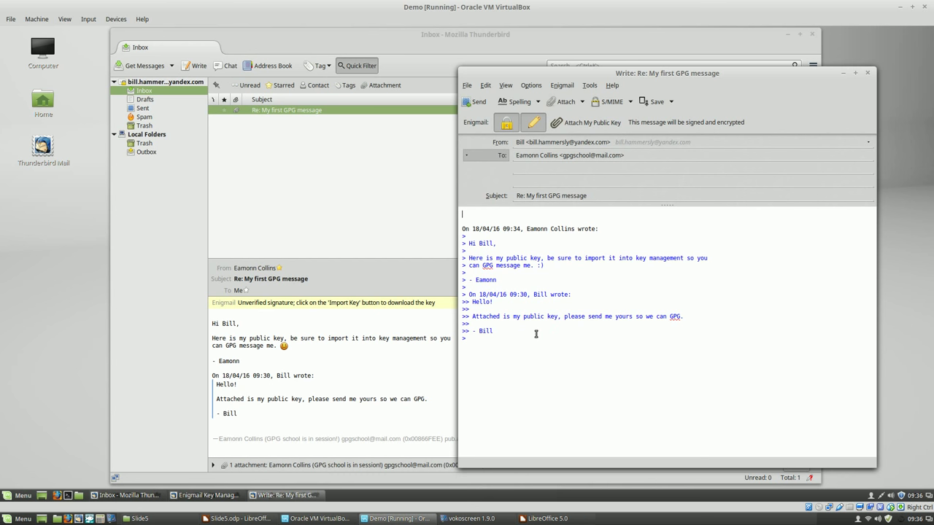
left_click_drag(527, 341, 462, 237)
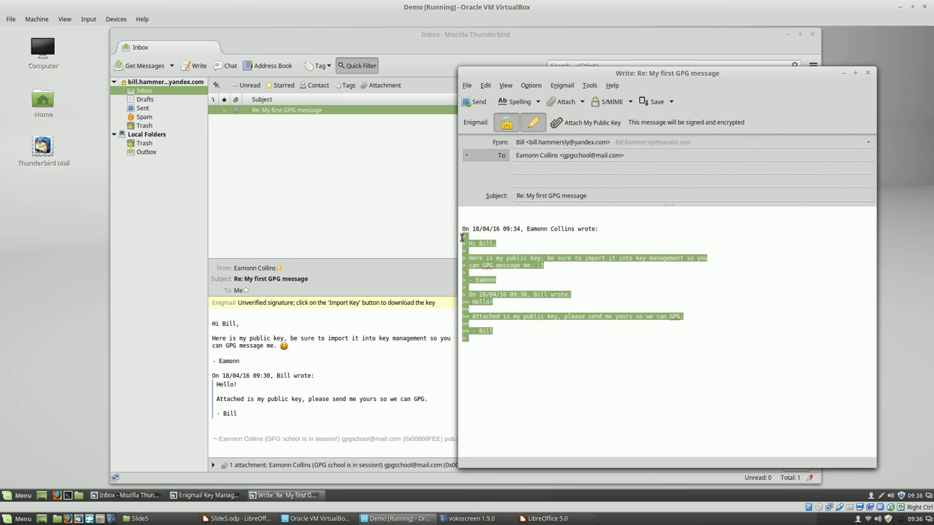
key("Delete")
left_click_drag(501, 241, 454, 223)
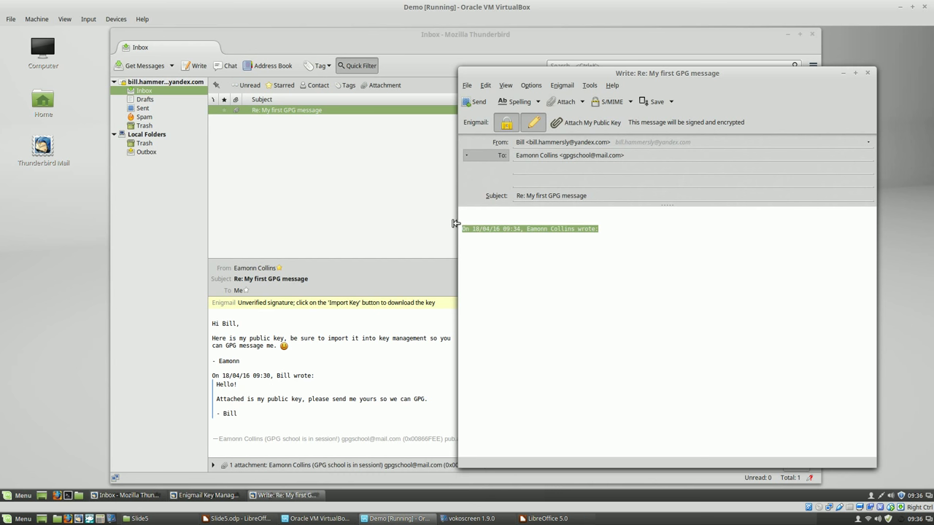
key("Delete")
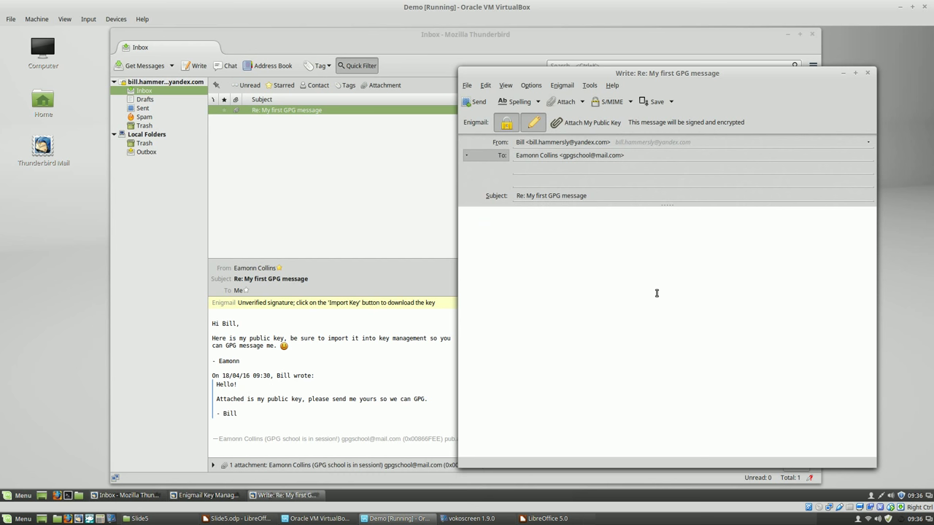
- Write a greeting, 'It is so good to finally GPG with you', and 'So i am doing it correctly?' with a sign-off
type("Hello ")
type("Eamonn")
key("Return")
type("It is so good to finally GPG with you.")
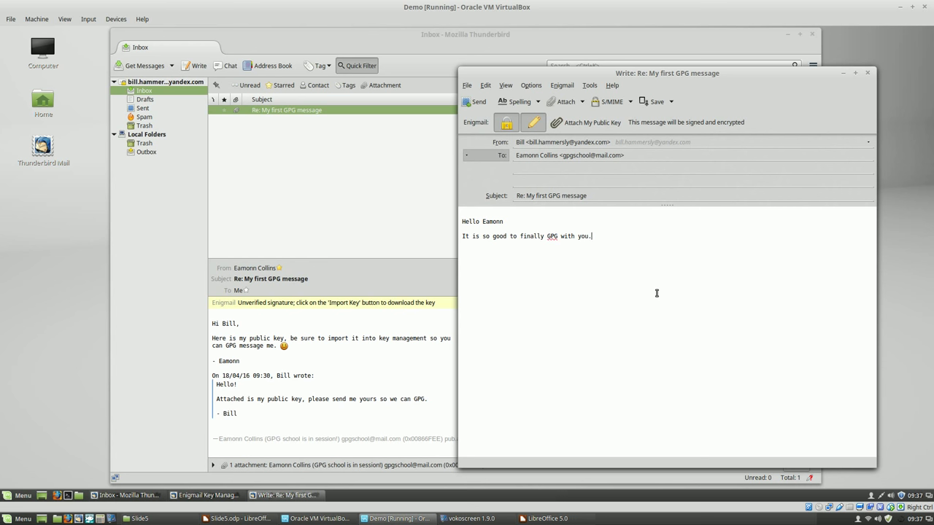
key("Return")
type("So i am doing it correct?Y")
key("BackSpace")
key("BackSpace")
type("ly? ")
type("- Bill")
left_click_drag(710, 74, 699, 76)
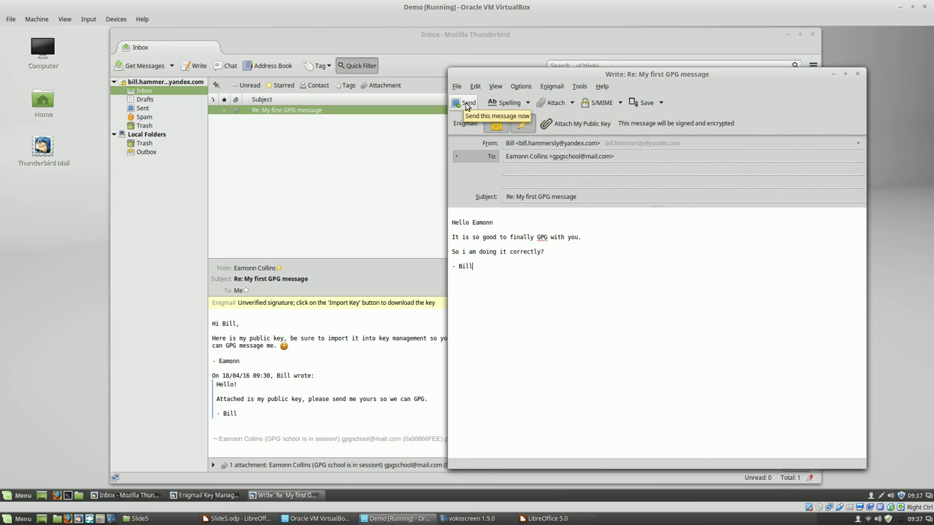
- Send the signed, encrypted reply, unlocking the secret key with its passphrase
left_click(465, 104)
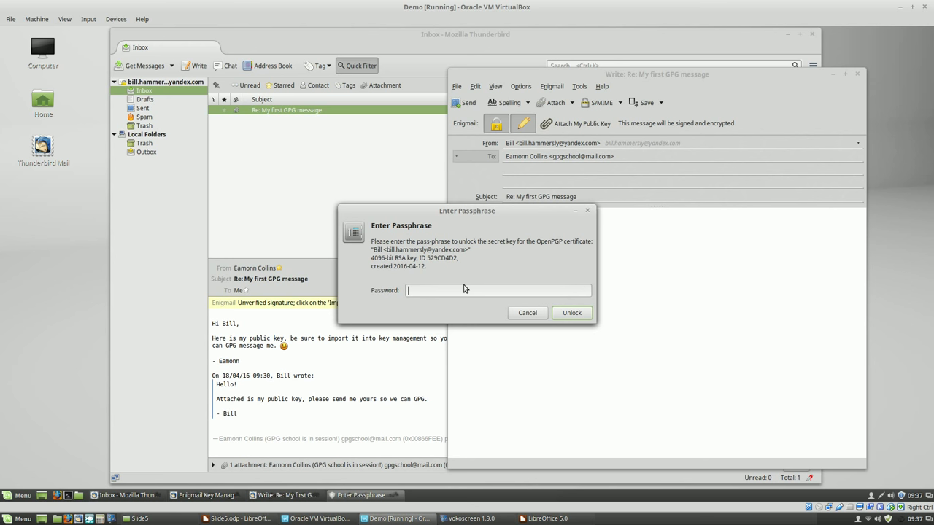
type("•")
type("•••")
type("•")
type("•")
type("•")
type("•••")
type("••••")
left_click(572, 314)
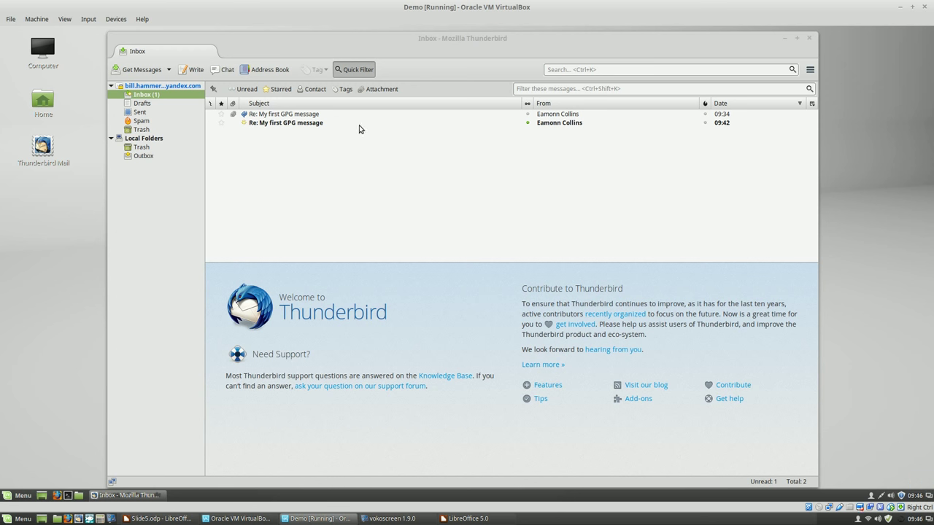
- Open the newest 'Re: My first GPG message' and enter the passphrase to decrypt it
left_click(305, 124)
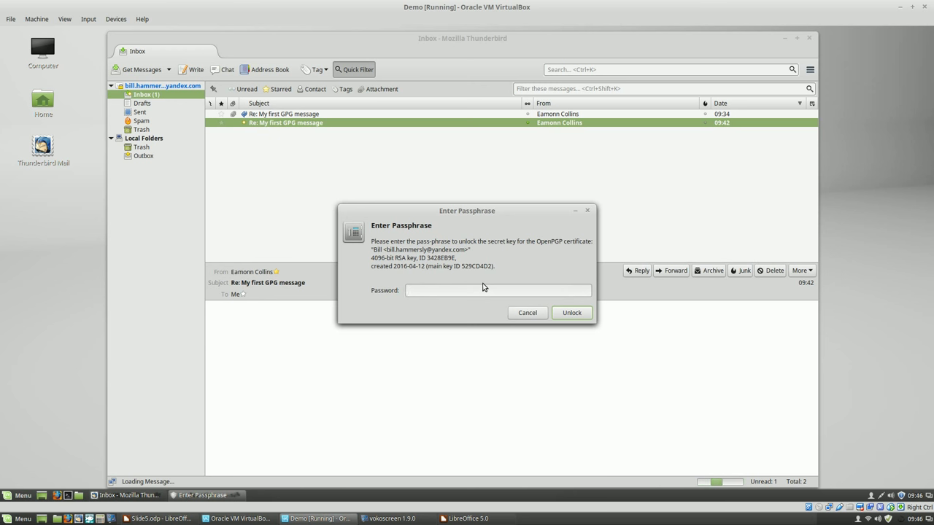
type("ab")
type("•")
type("•••")
type("•••")
type("•")
type("••")
type("•")
type("•")
key("Return")
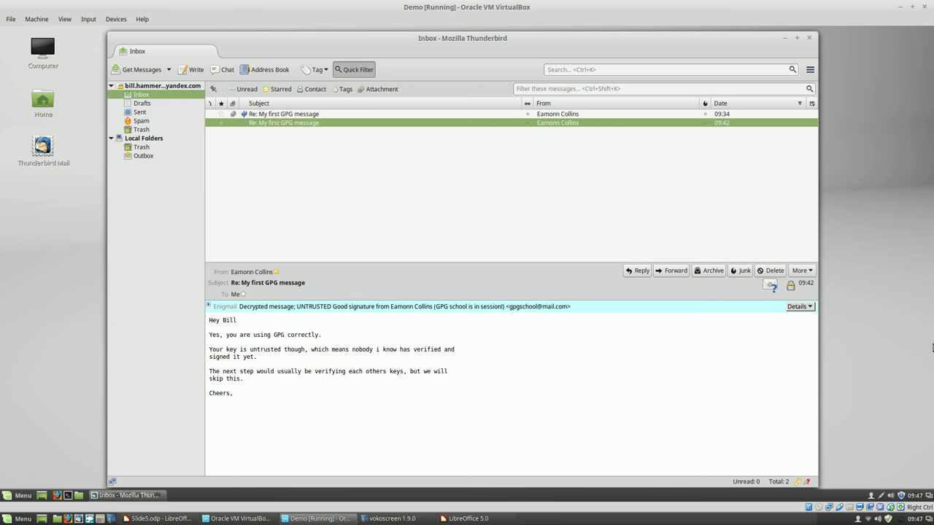
- Switch to the Slide5 presentation showing the Comparing Fingerprints slide
left_click(167, 519)
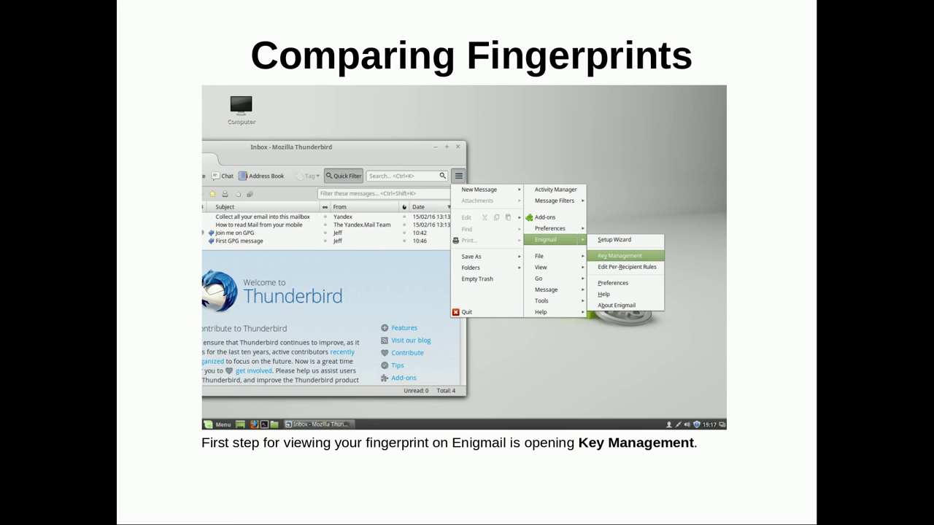
- Advance two slides, through Key Properties to the fingerprint comparison instructions
key("Right")
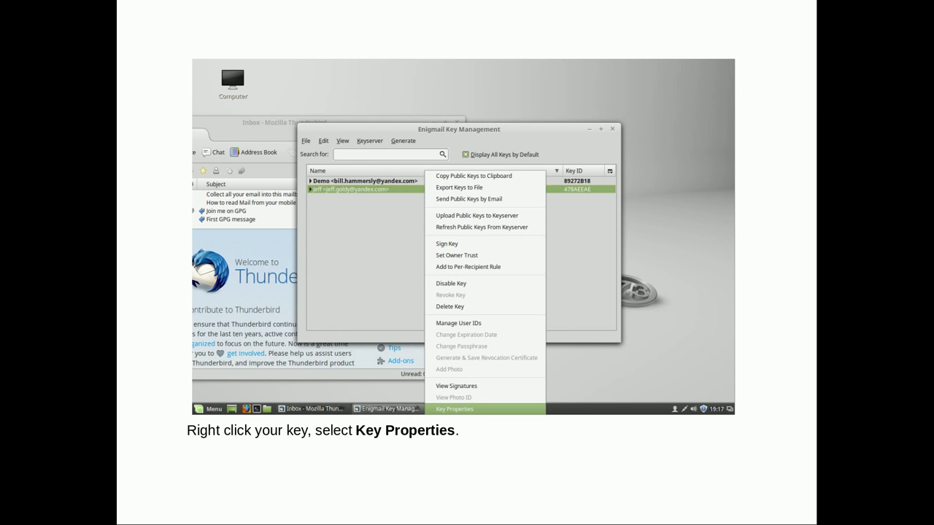
key("Right")
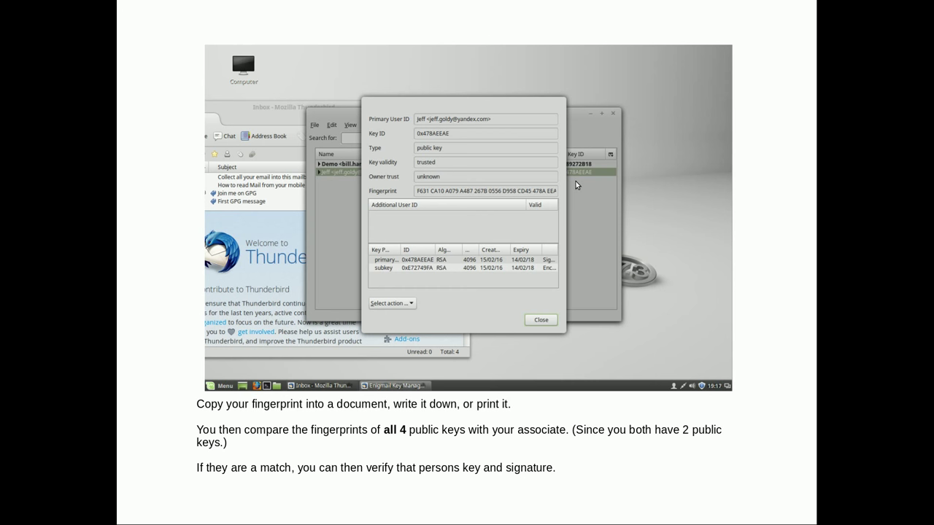
- Advance the Impress slideshow to the Activity#13 slide on comparing both keys' fingerprints
left_click(576, 185)
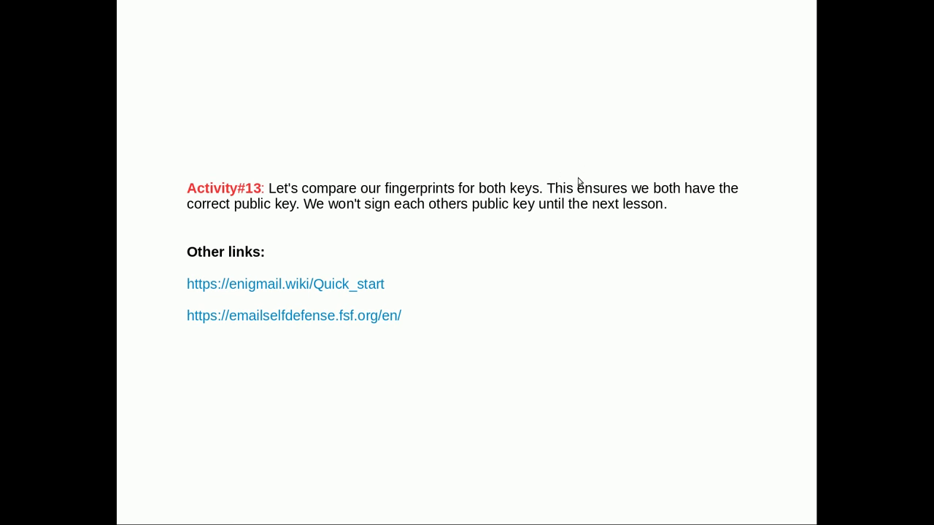